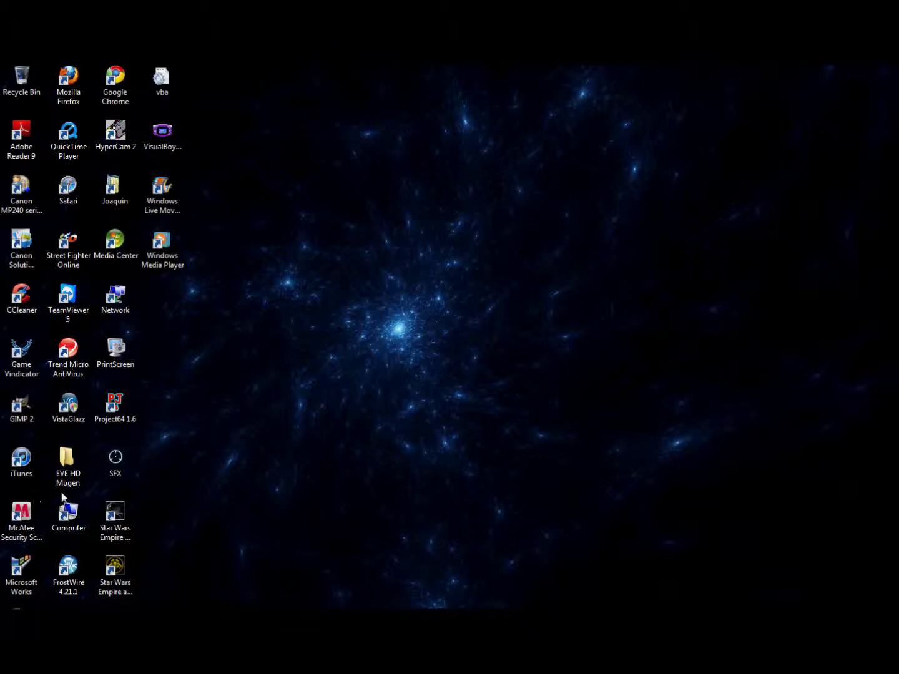
# Step: Open the Joaquin user folder and go into Downloads\Mugen Stuff
pyautogui.click(119, 202)
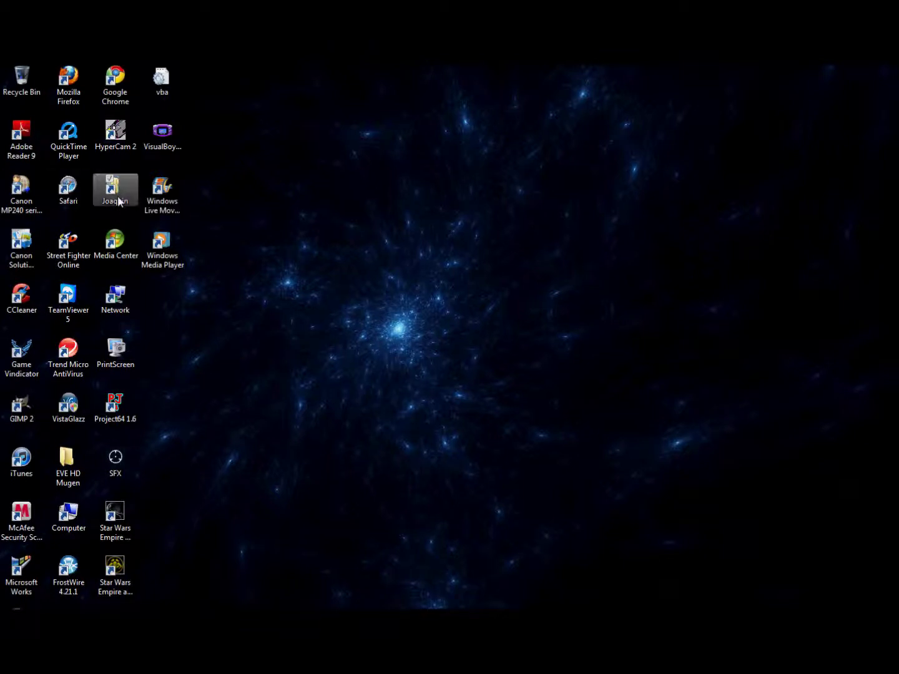
pyautogui.doubleClick(119, 203)
pyautogui.moveTo(611, 95); pyautogui.dragTo(523, 88)
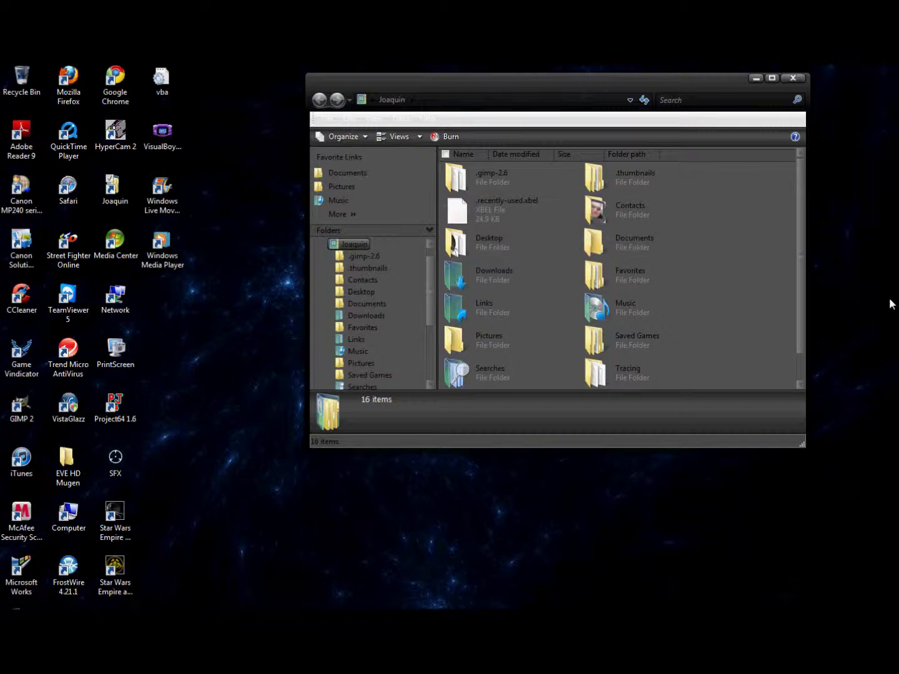
pyautogui.moveTo(542, 91); pyautogui.dragTo(465, 78)
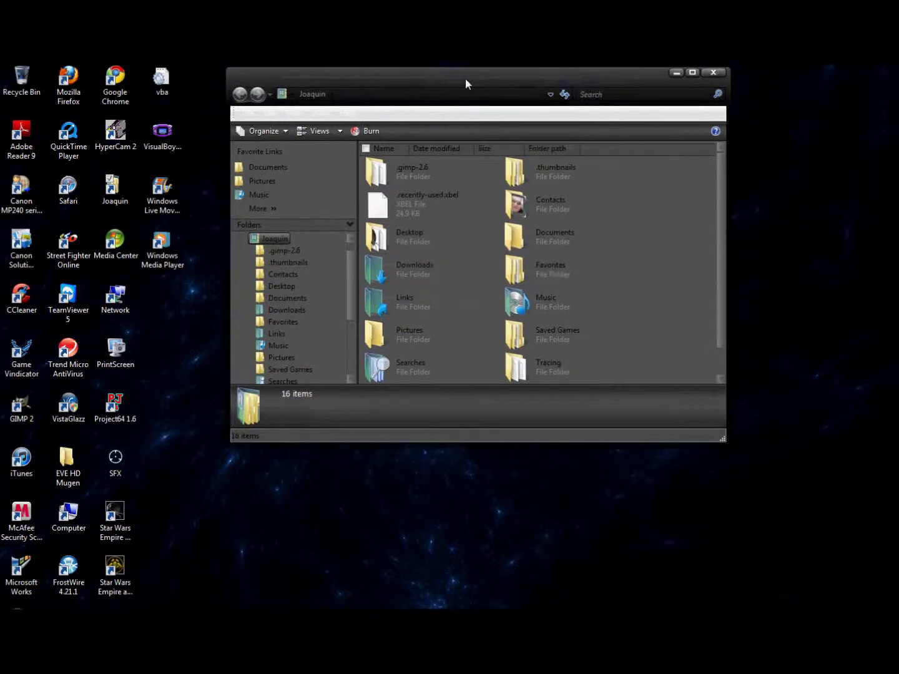
pyautogui.doubleClick(405, 269)
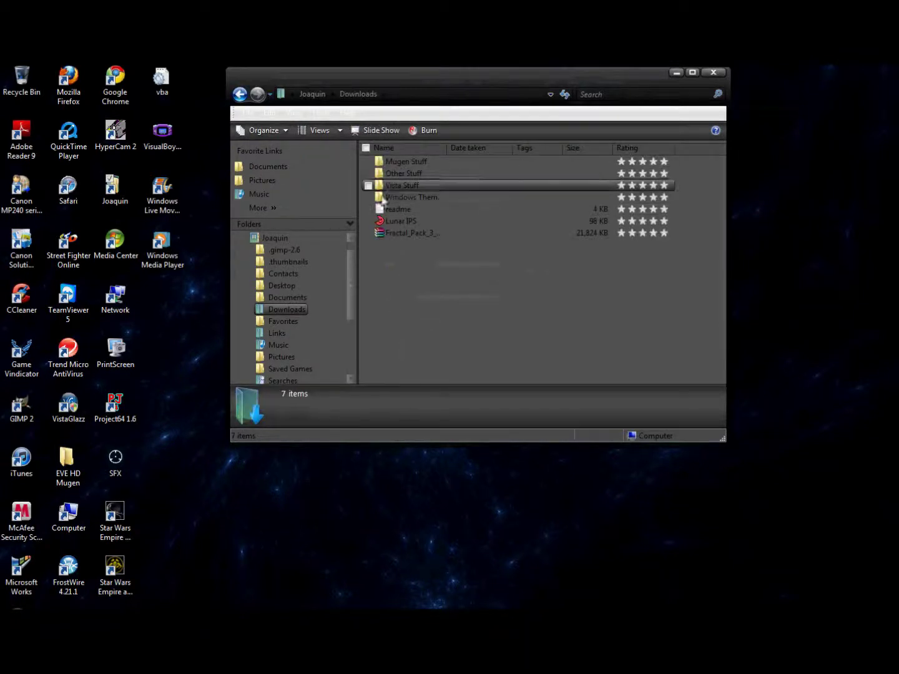
pyautogui.doubleClick(412, 161)
# Step: Look inside Rc8 Mugen\EVE HD Mugen 2, then back up to the Screenpacks folder
pyautogui.click(404, 209)
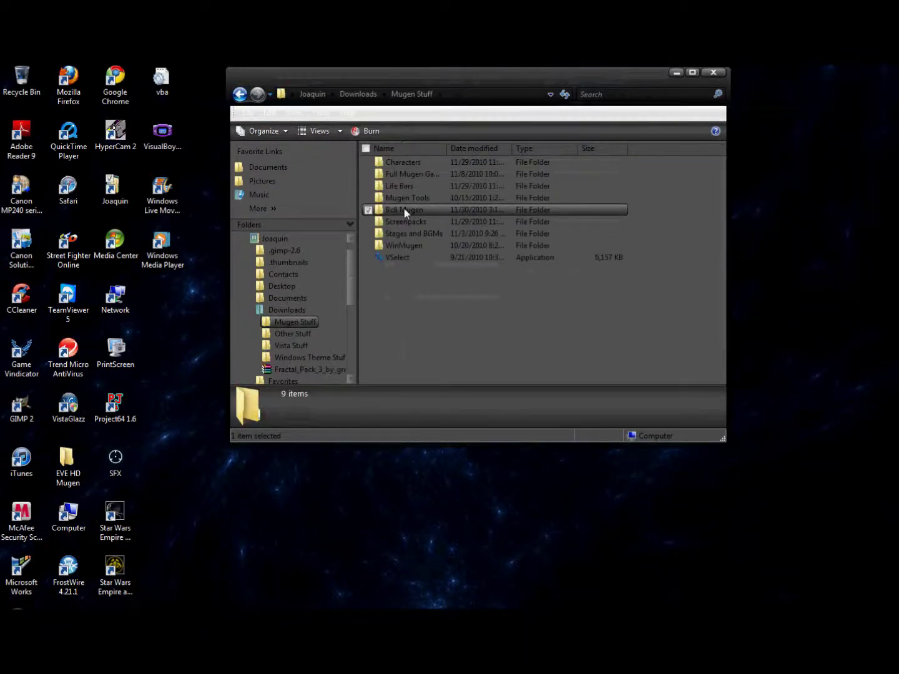
pyautogui.doubleClick(379, 211)
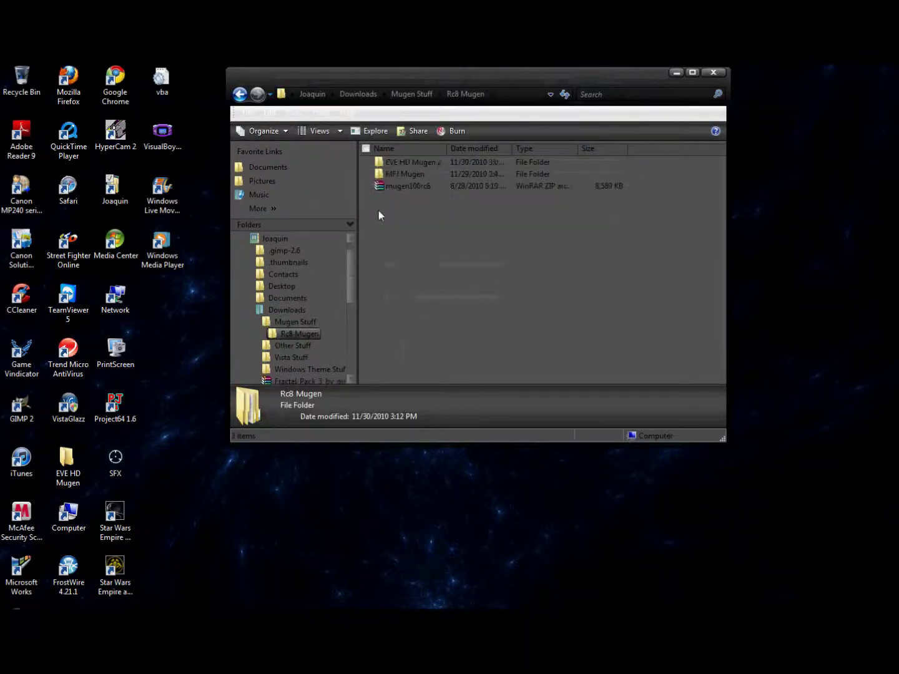
pyautogui.doubleClick(406, 164)
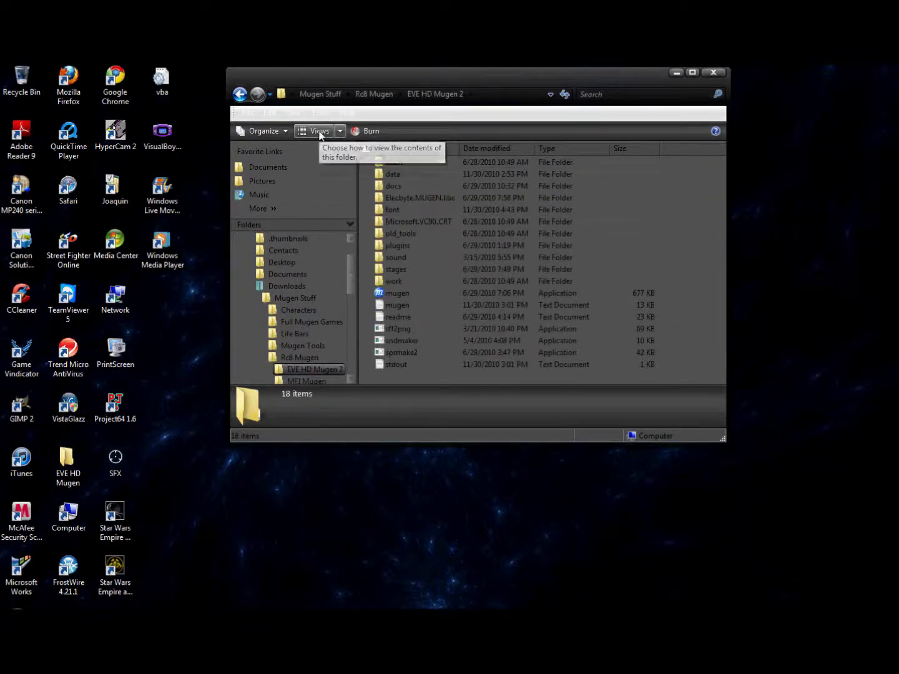
pyautogui.click(381, 95)
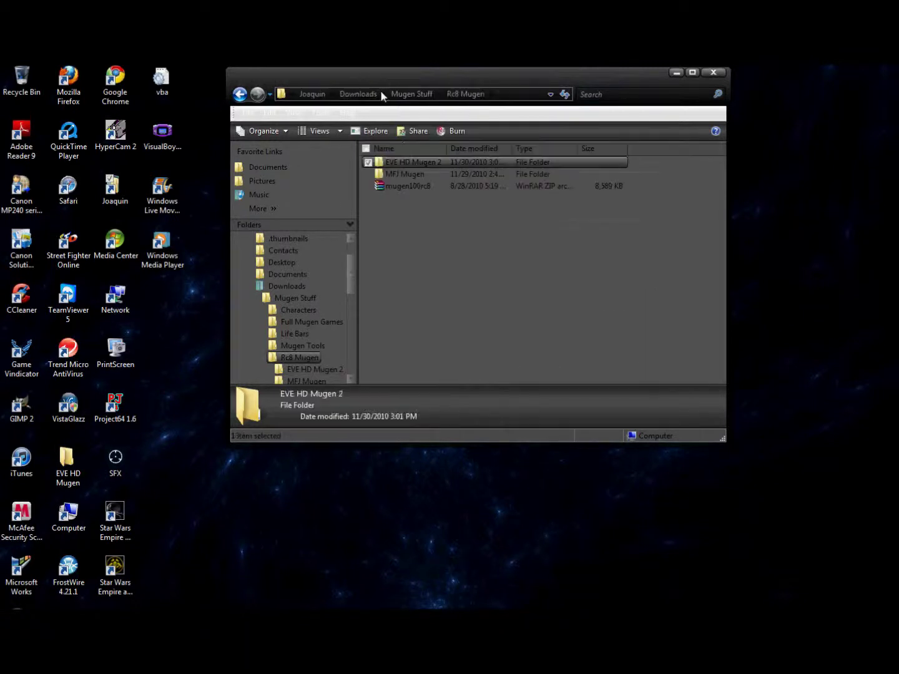
pyautogui.click(414, 93)
pyautogui.doubleClick(399, 221)
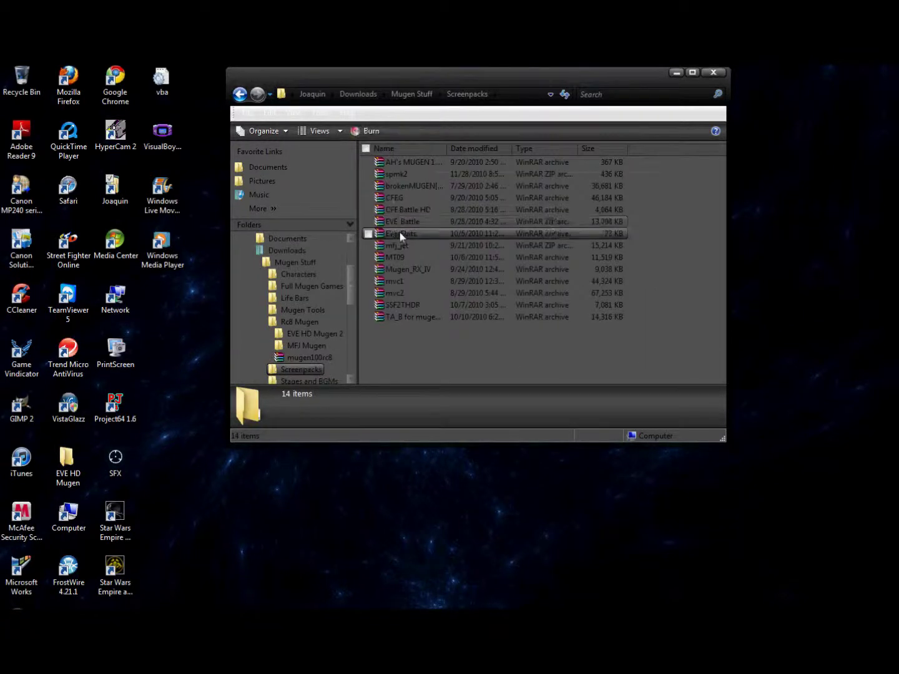
# Step: Open Mugen_RX_IV.rar in WinRAR and dismiss the license reminder
pyautogui.doubleClick(402, 272)
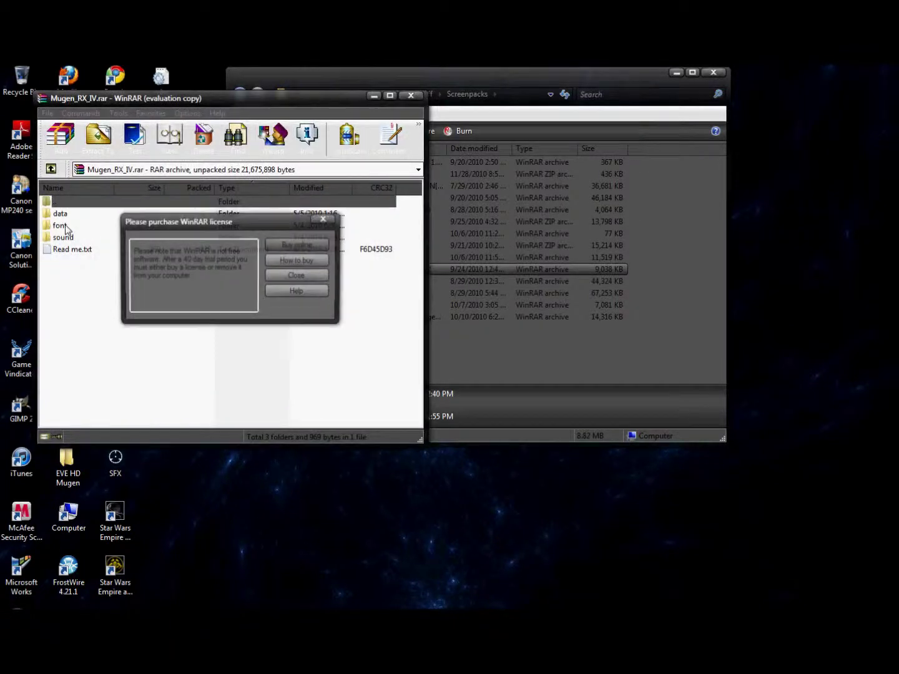
pyautogui.click(297, 276)
pyautogui.moveTo(560, 75); pyautogui.dragTo(656, 71)
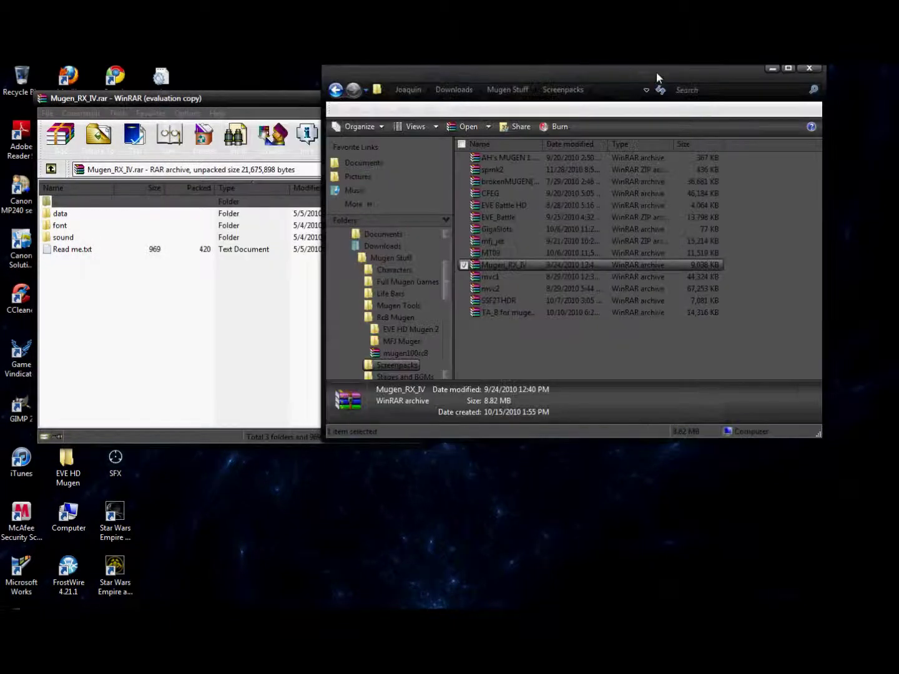
# Step: Browse Explorer to EVE HD Mugen 2 and drag the archive's two font files into it
pyautogui.click(454, 89)
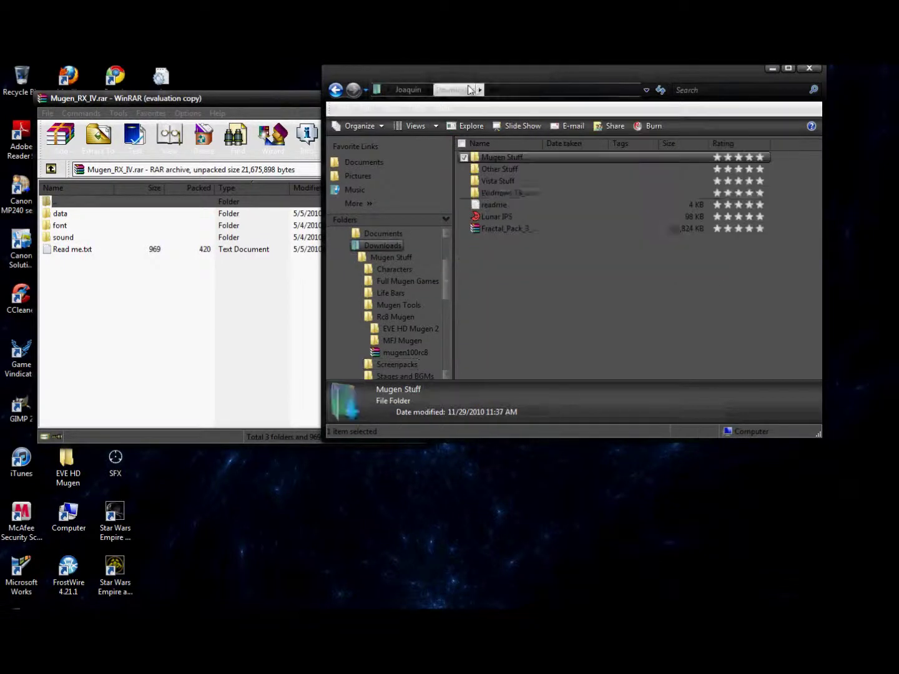
pyautogui.doubleClick(498, 158)
pyautogui.doubleClick(490, 205)
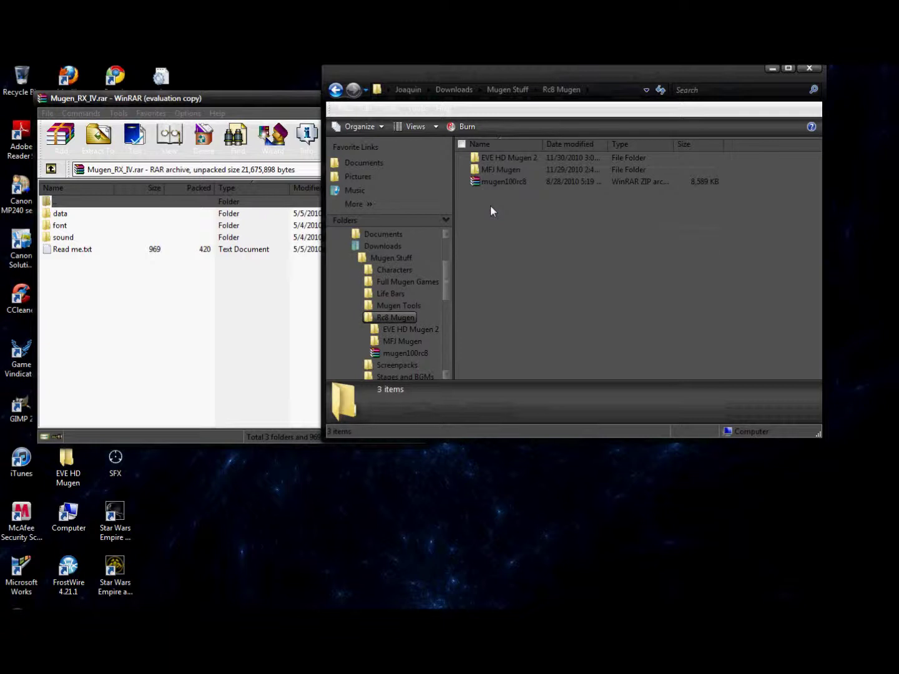
pyautogui.doubleClick(502, 160)
pyautogui.doubleClick(60, 225)
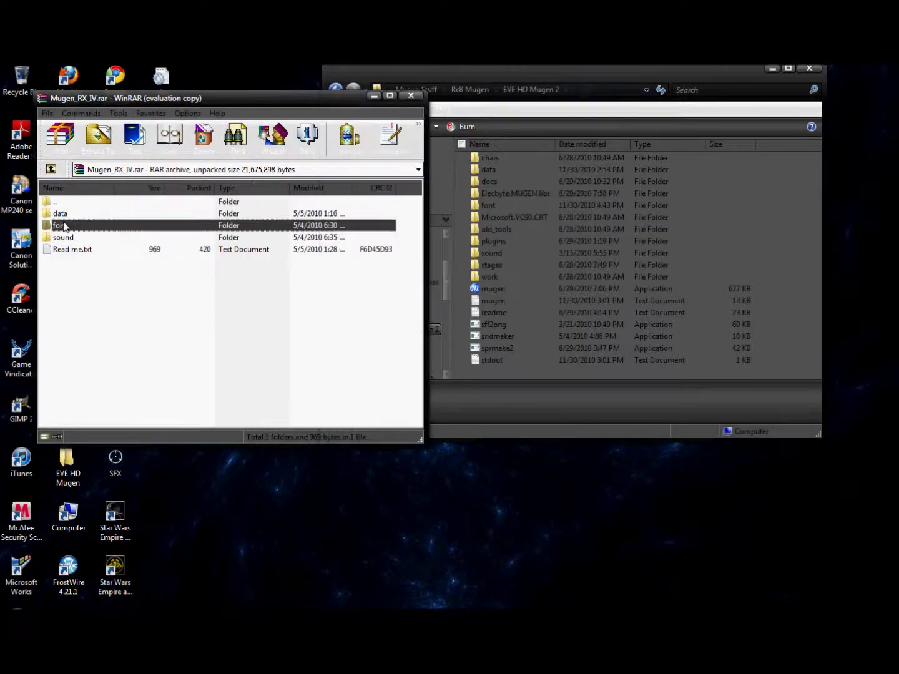
pyautogui.moveTo(161, 246)
pyautogui.mouseDown()
pyautogui.moveTo(81, 220)
pyautogui.moveTo(487, 205)
pyautogui.mouseUp()
# Step: Check the fonts in the game's font folder, return to EVE HD Mugen 2, and open the archive's data folder
pyautogui.doubleClick(488, 205)
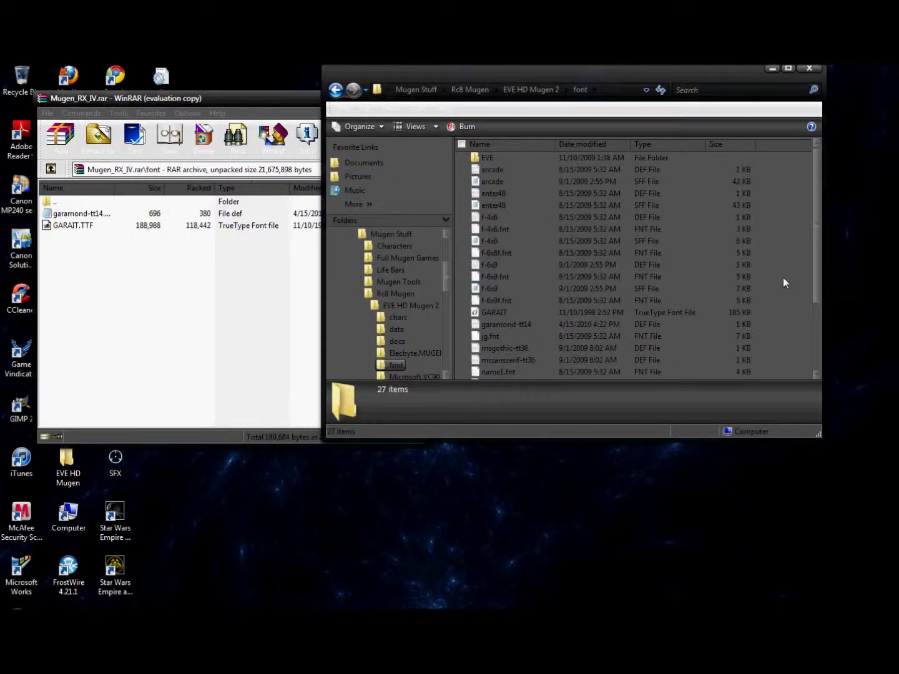
pyautogui.scroll(-3, 785, 281)
pyautogui.scroll(3, 784, 274)
pyautogui.scroll(-3, 784, 274)
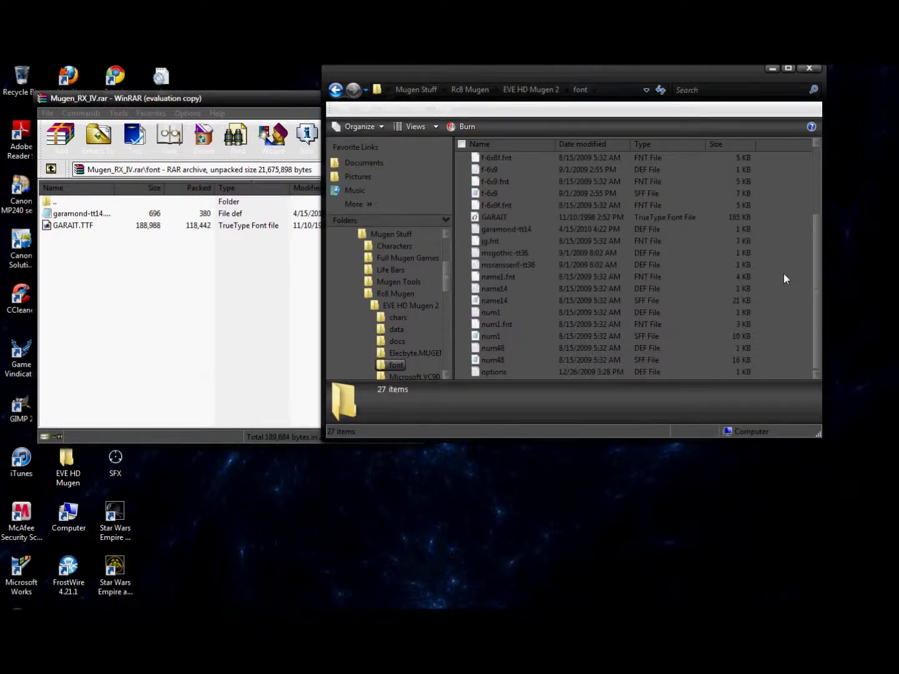
pyautogui.scroll(3, 464, 246)
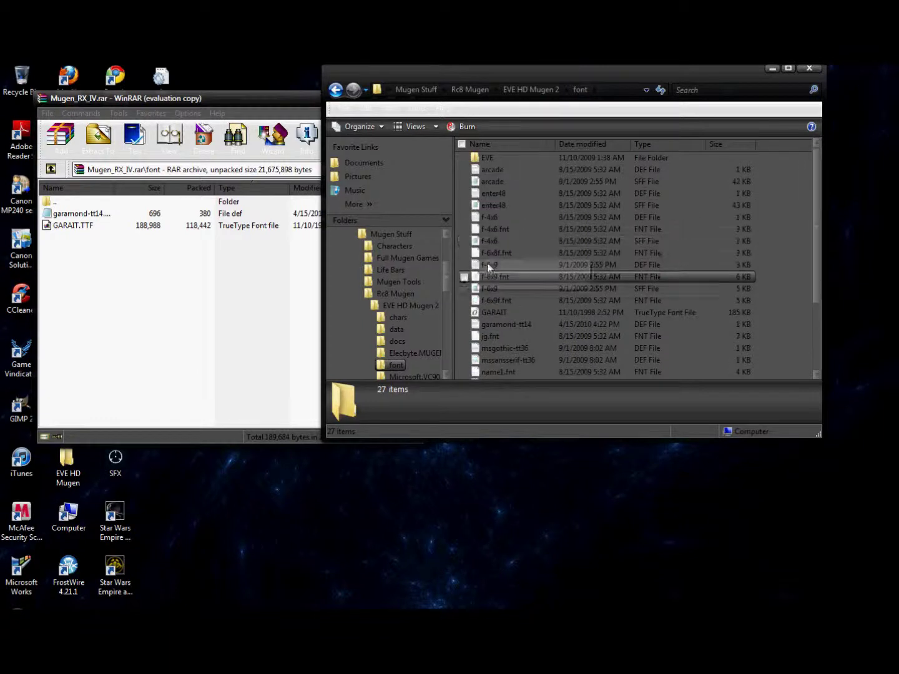
pyautogui.click(523, 91)
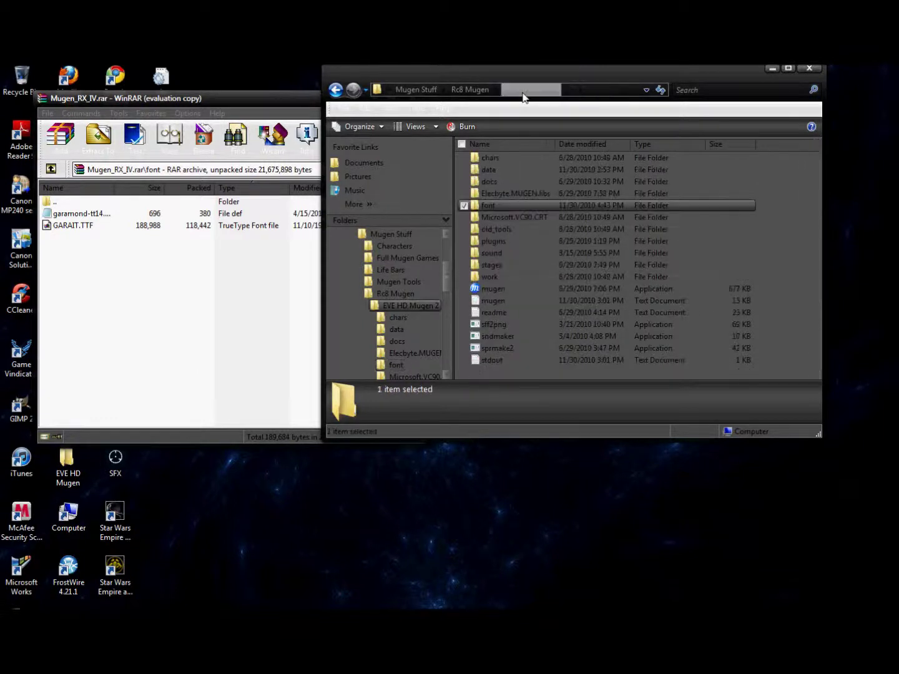
pyautogui.doubleClick(51, 200)
# Step: Open the archive's mugen1 folder, then open the game's data folder in Explorer
pyautogui.doubleClick(60, 214)
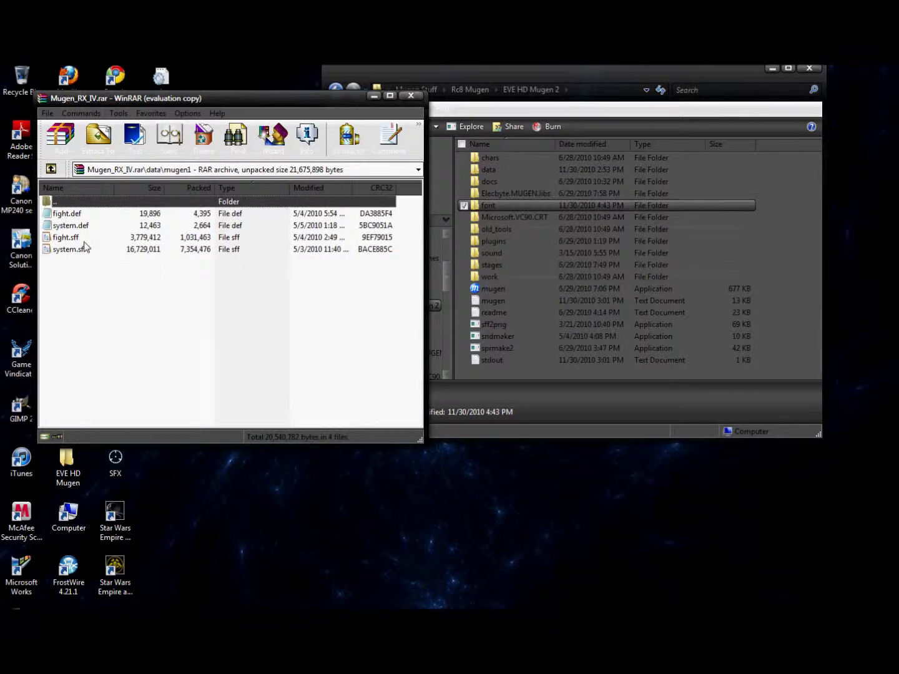
pyautogui.click(588, 75)
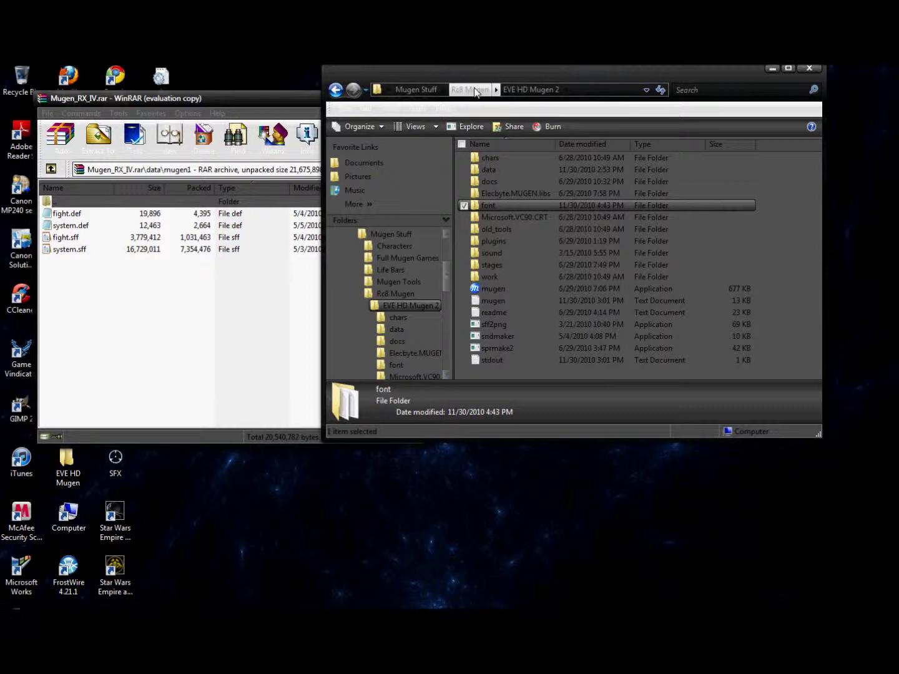
pyautogui.doubleClick(482, 168)
# Step: Delete the mvc3 1.0 folder from data\mugen1, then move the archive's four mugen1 files there
pyautogui.doubleClick(507, 181)
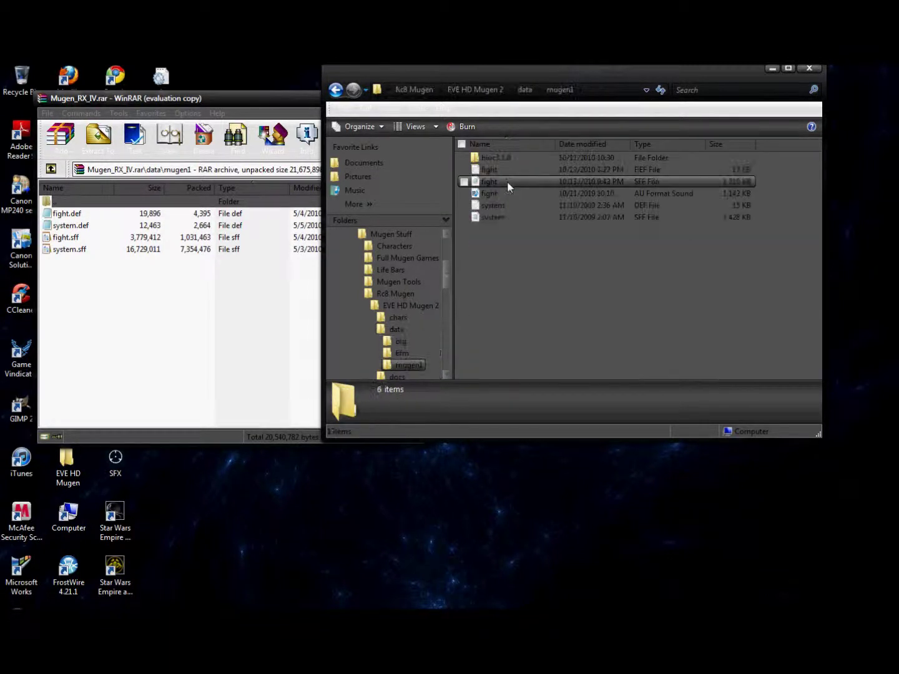
pyautogui.rightClick(484, 159)
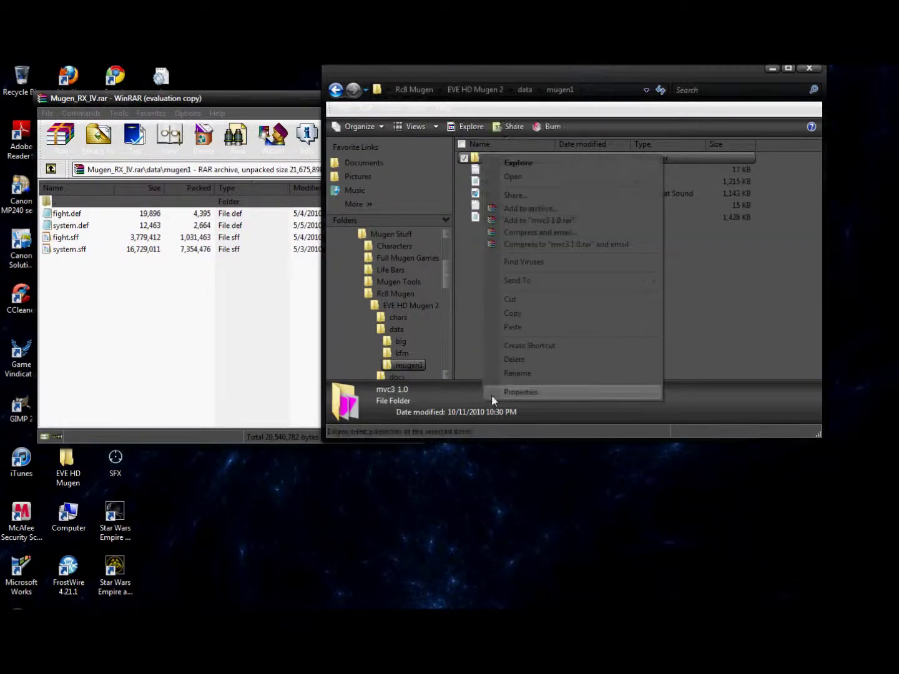
pyautogui.click(507, 360)
pyautogui.click(498, 391)
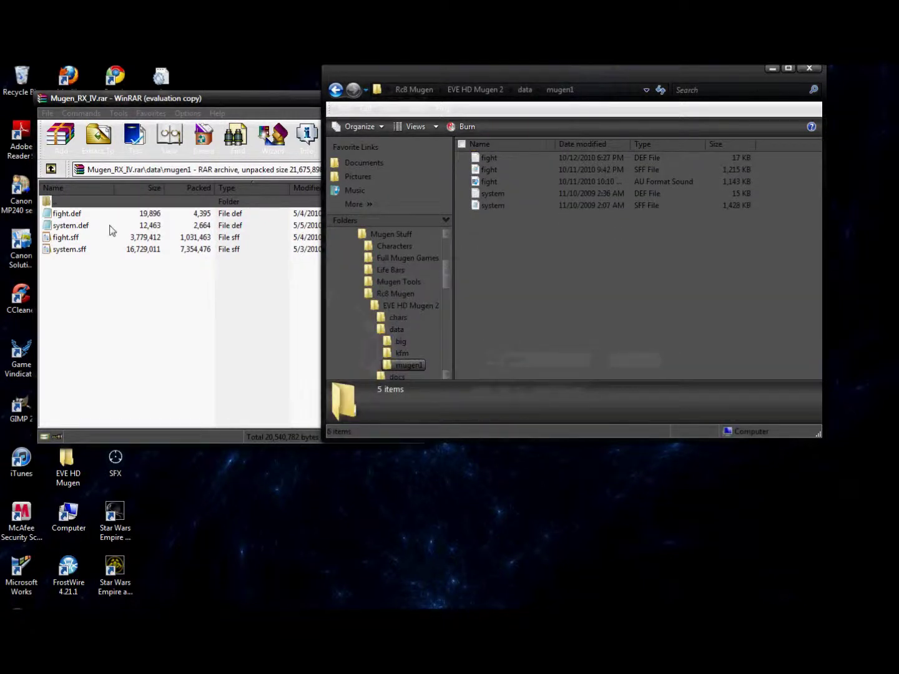
pyautogui.click(57, 214)
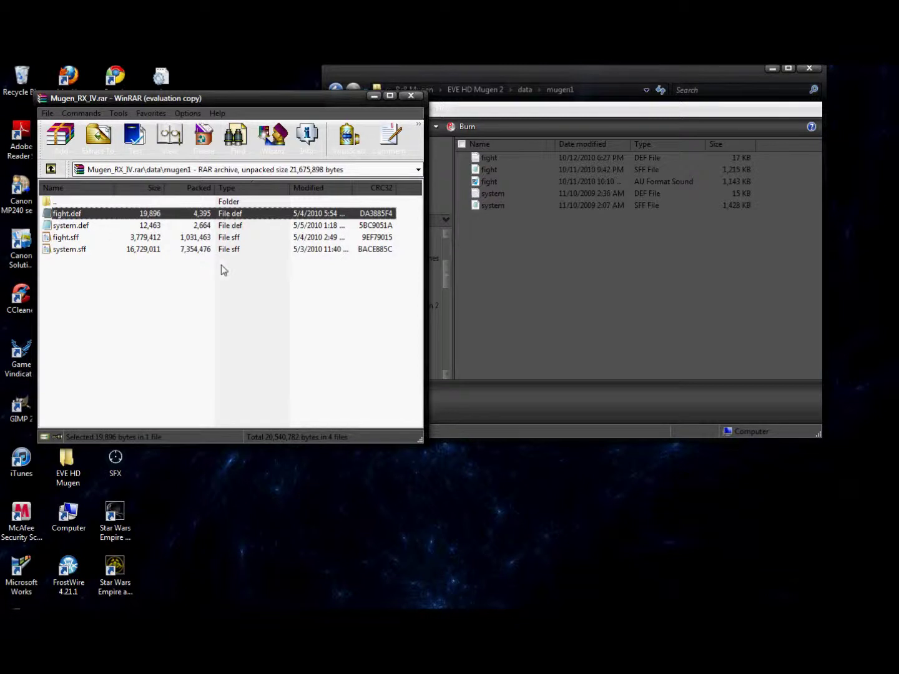
pyautogui.moveTo(241, 277)
pyautogui.mouseDown()
pyautogui.moveTo(56, 211)
pyautogui.moveTo(551, 273)
pyautogui.mouseUp()
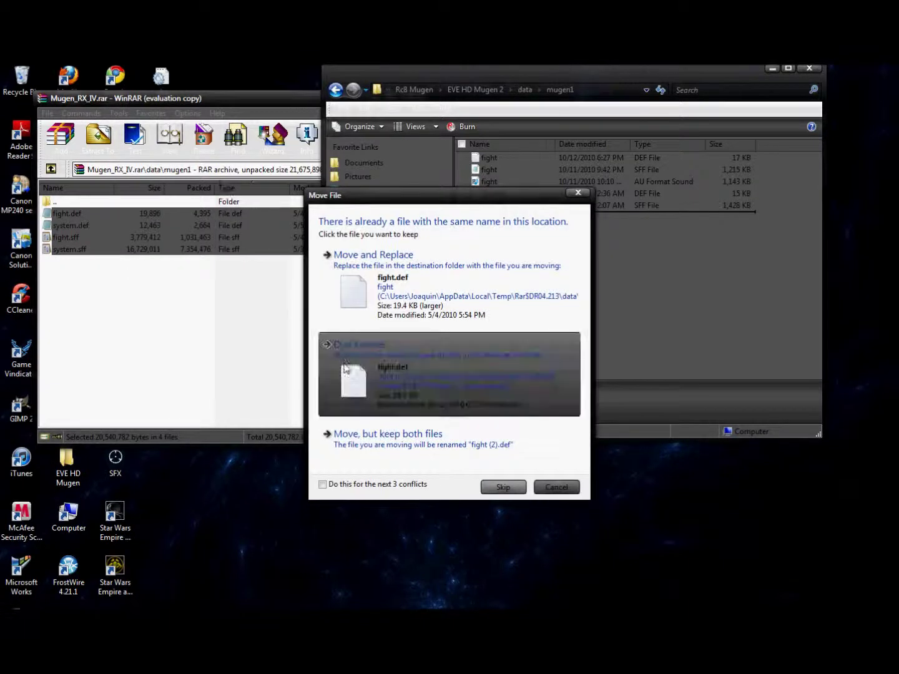
# Step: Replace the game's fight and system files in mugen1 with the Mugen RX IV versions
pyautogui.click(322, 483)
pyautogui.click(362, 311)
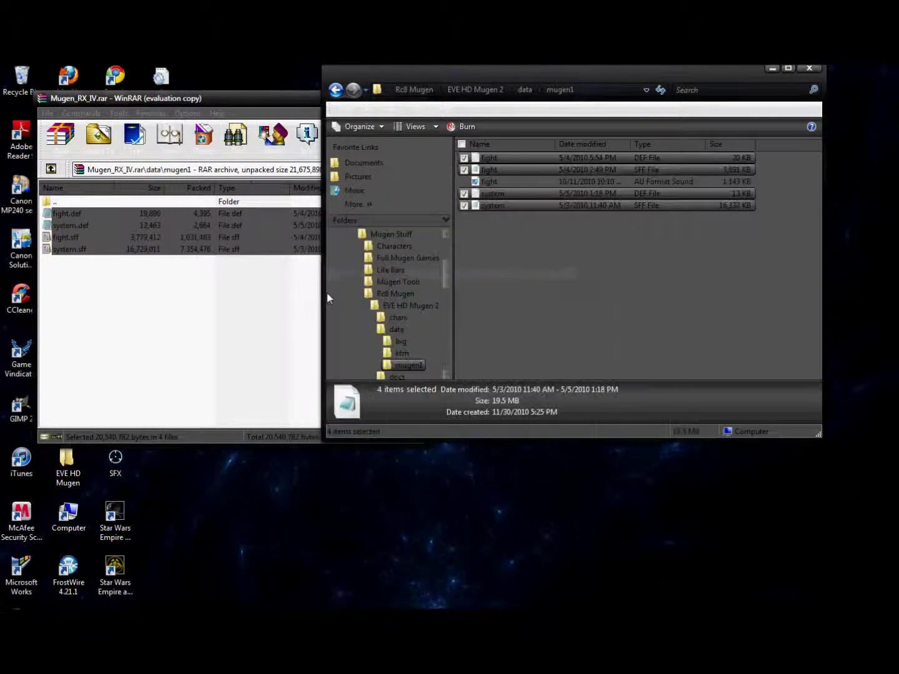
pyautogui.click(50, 169)
# Step: Replace fight.snd in mugen1 with the archive copy, then return both windows to the top level
pyautogui.moveTo(70, 243)
pyautogui.mouseDown()
pyautogui.moveTo(576, 254)
pyautogui.moveTo(618, 247)
pyautogui.mouseUp()
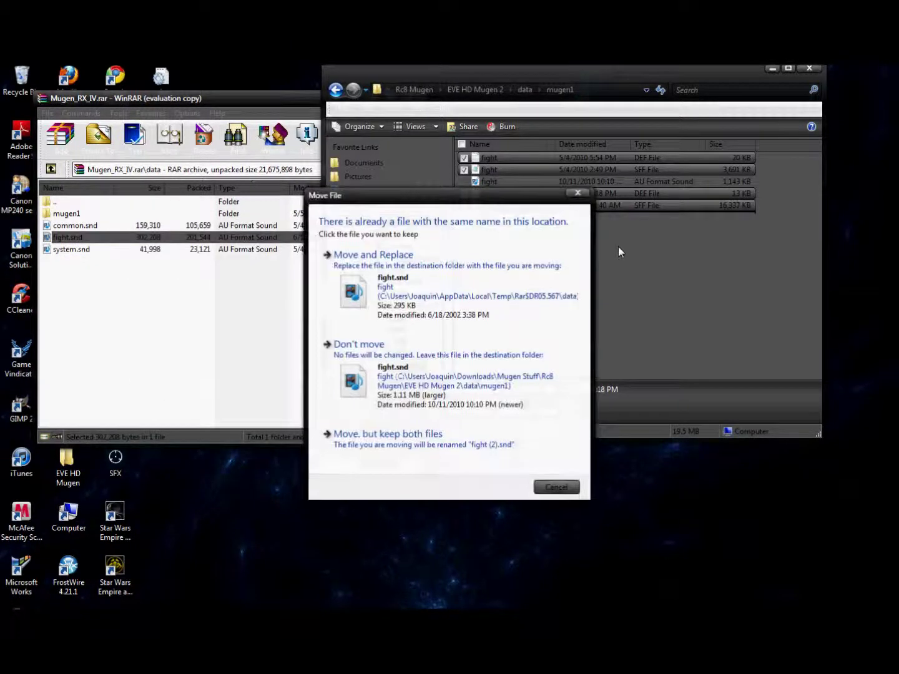
pyautogui.click(412, 287)
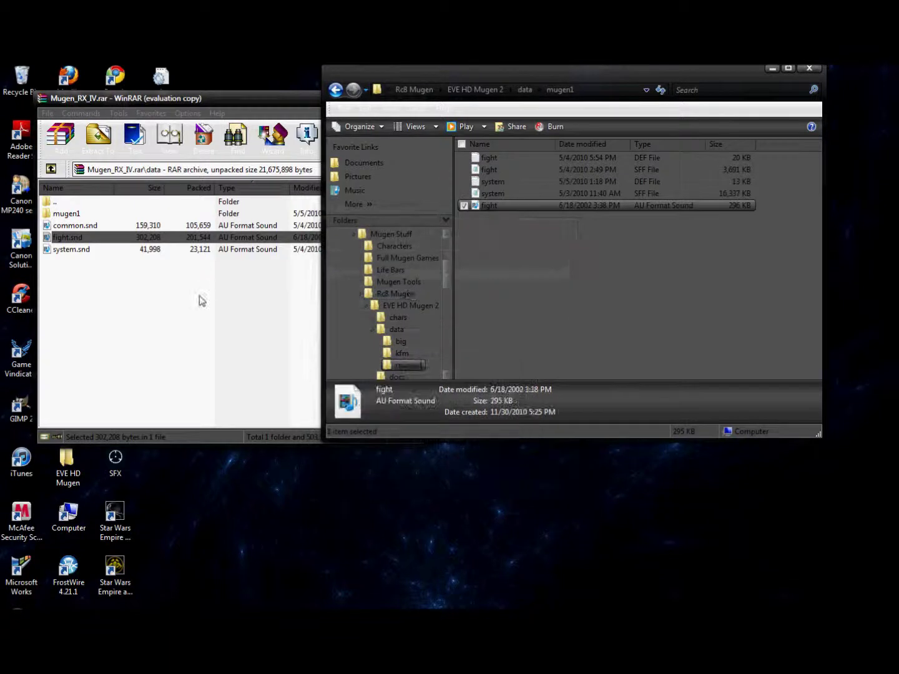
pyautogui.click(199, 299)
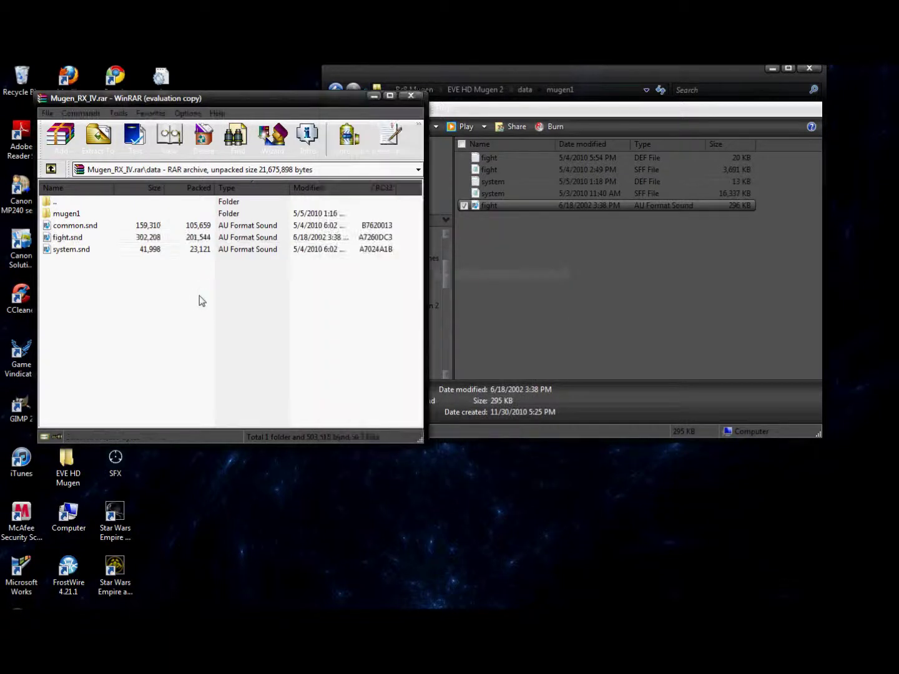
pyautogui.click(51, 169)
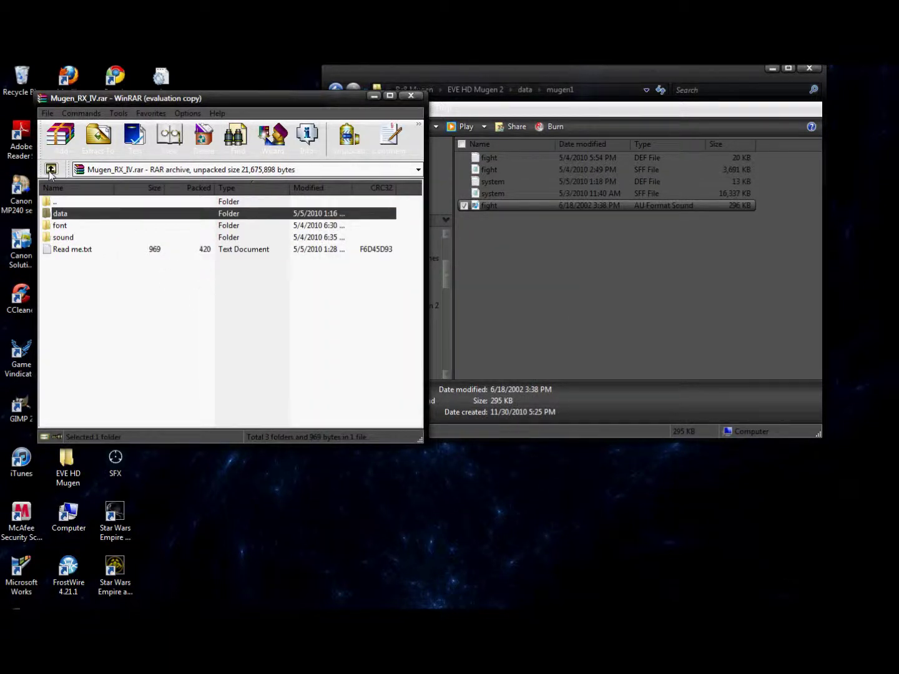
pyautogui.click(546, 70)
pyautogui.click(476, 89)
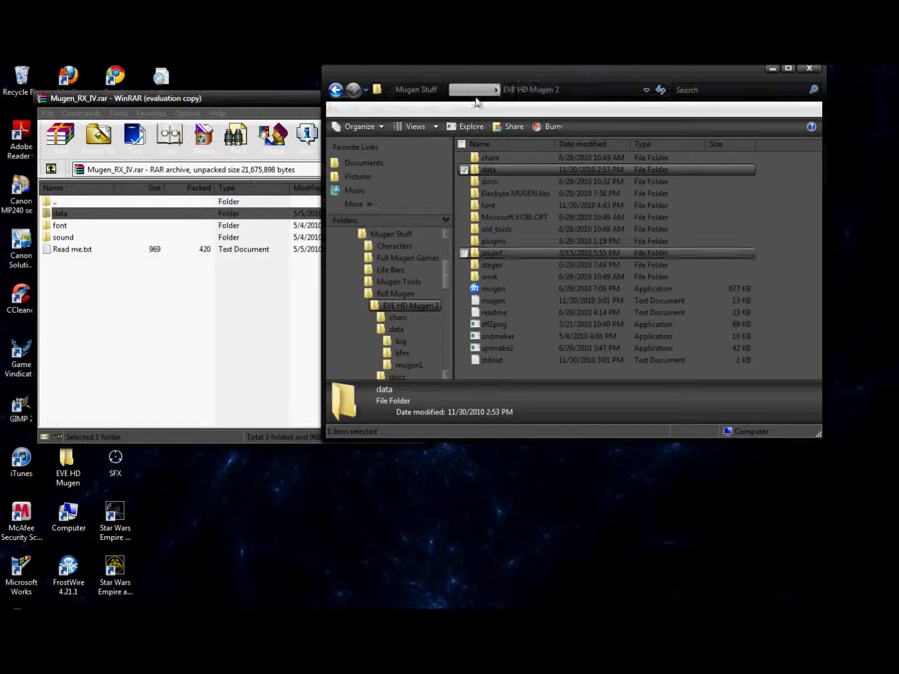
pyautogui.doubleClick(502, 289)
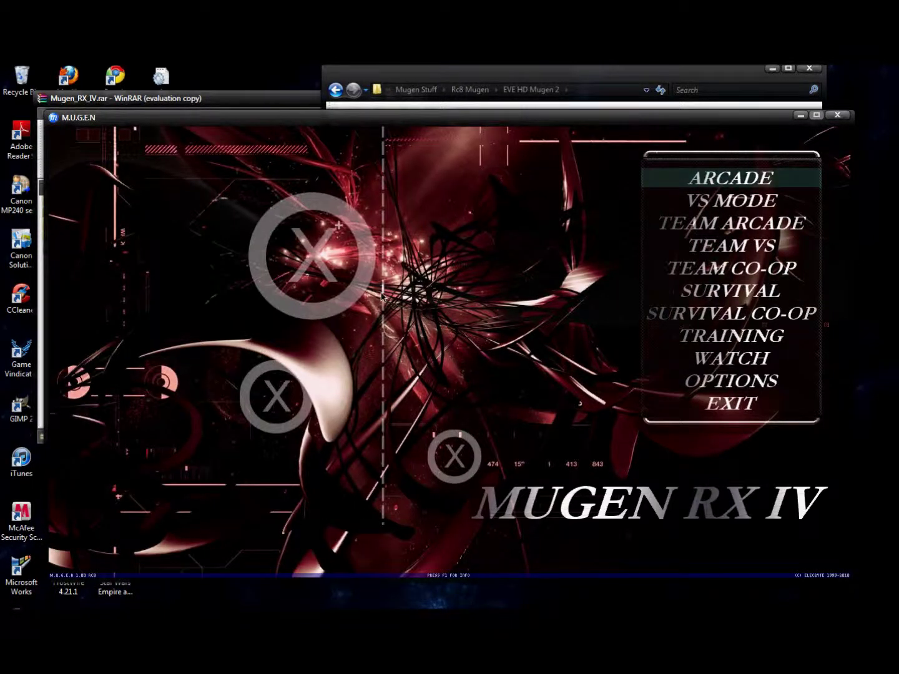
pyautogui.press('Escape')
pyautogui.click(155, 303)
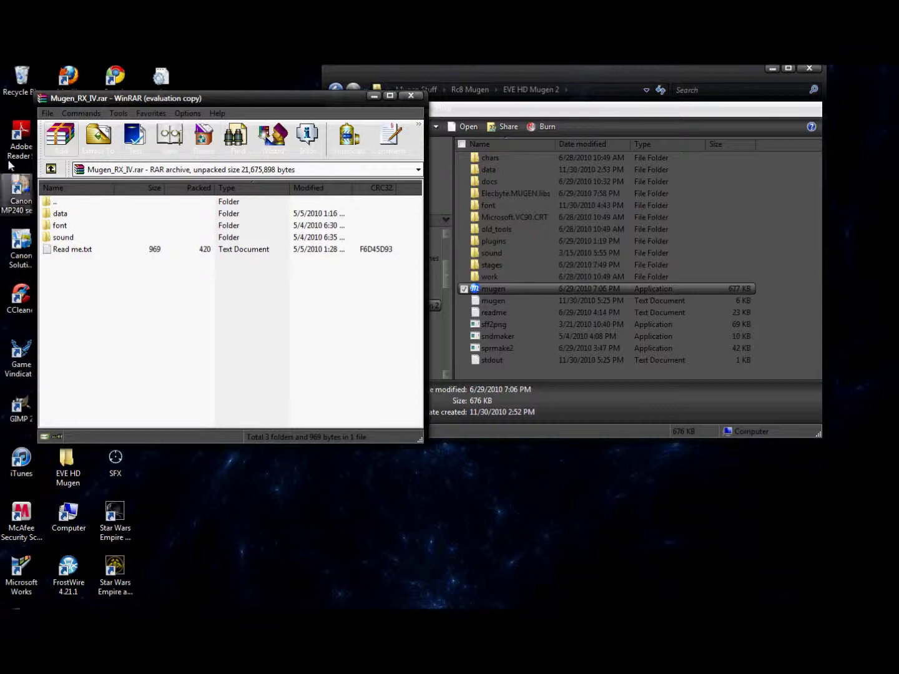
# Step: Open EVE Battle HD.rar at data\mugen1 and select system.def and system.sff
pyautogui.click(51, 170)
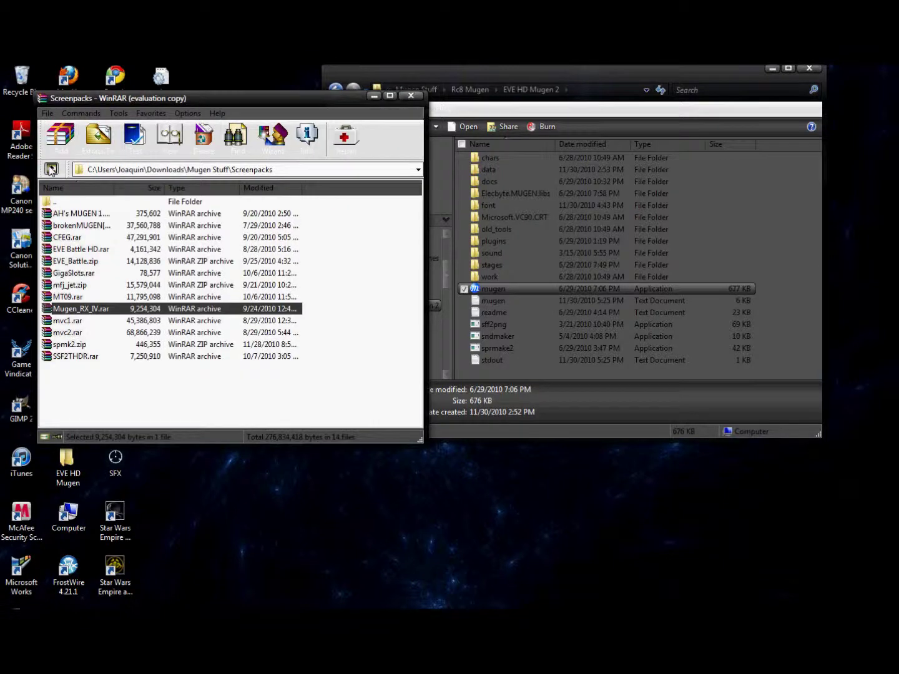
pyautogui.doubleClick(82, 250)
pyautogui.doubleClick(61, 214)
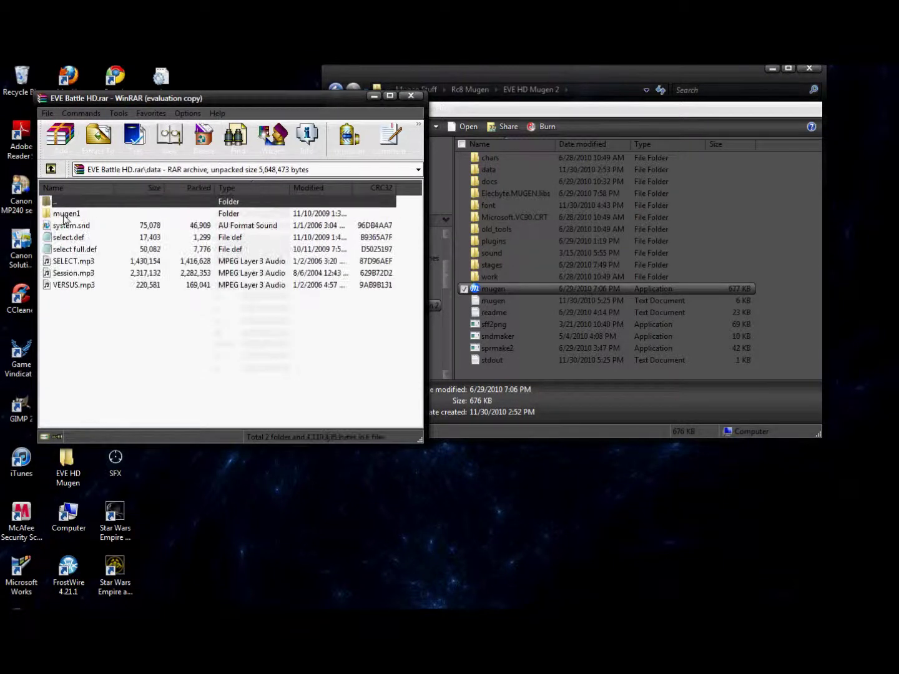
pyautogui.click(64, 214)
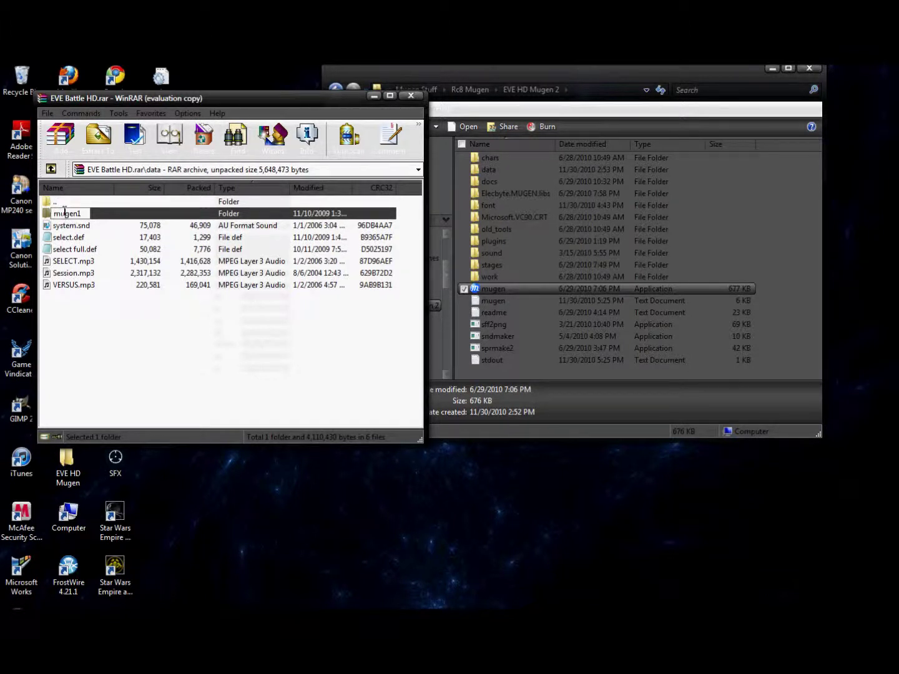
pyautogui.click(51, 214)
pyautogui.doubleClick(50, 215)
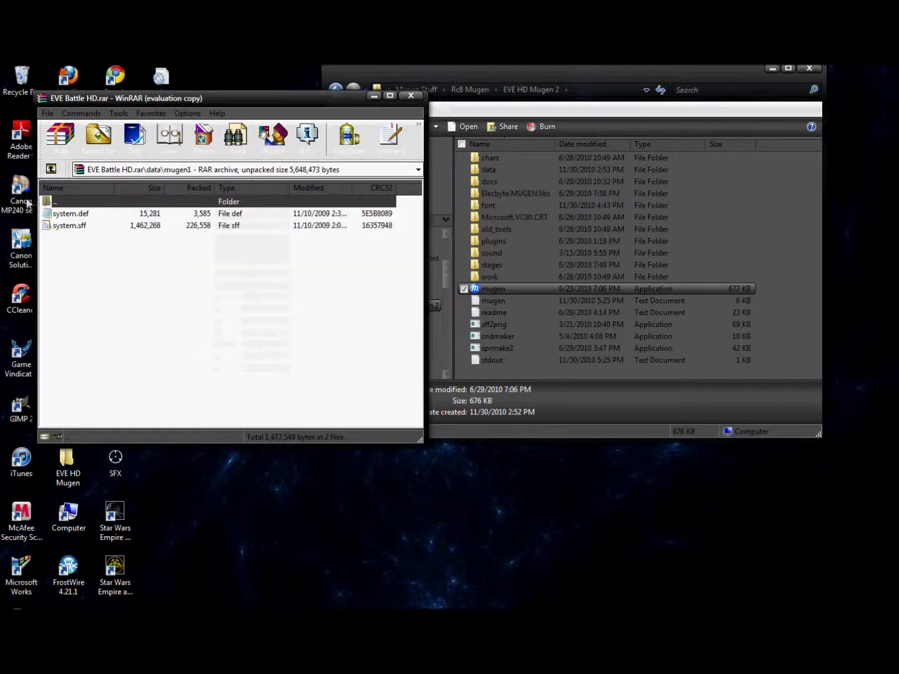
pyautogui.moveTo(94, 245); pyautogui.dragTo(68, 216)
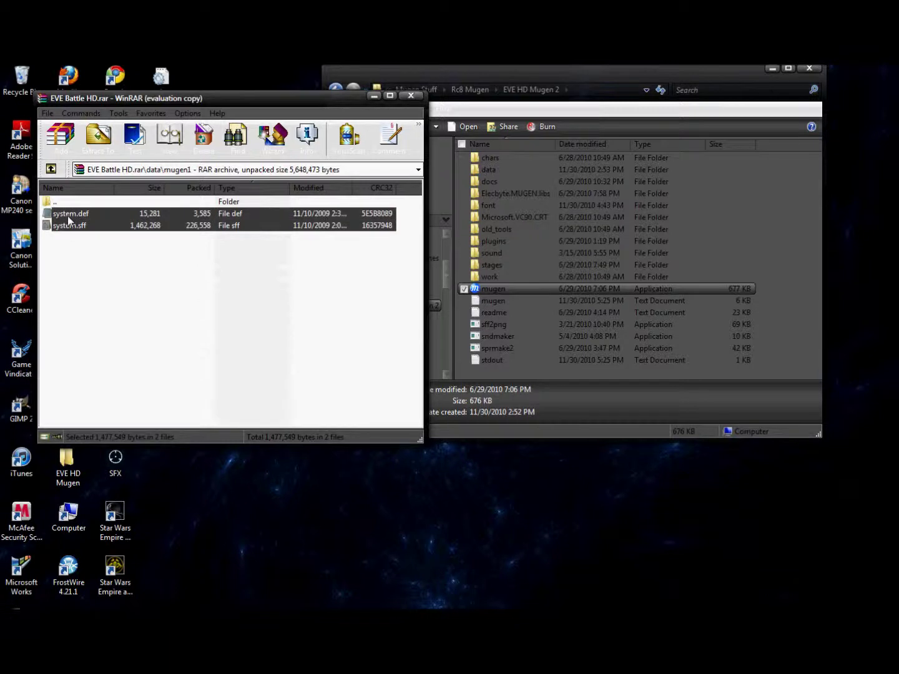
# Step: Move both system files into the game's data\mugen1, replacing existing copies, then close WinRAR
pyautogui.doubleClick(493, 167)
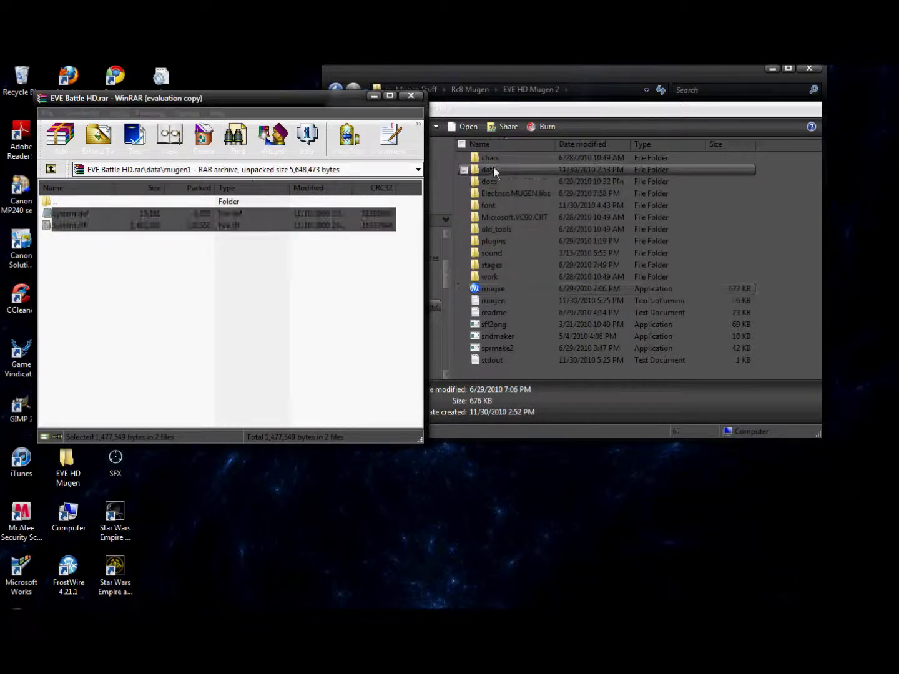
pyautogui.doubleClick(492, 180)
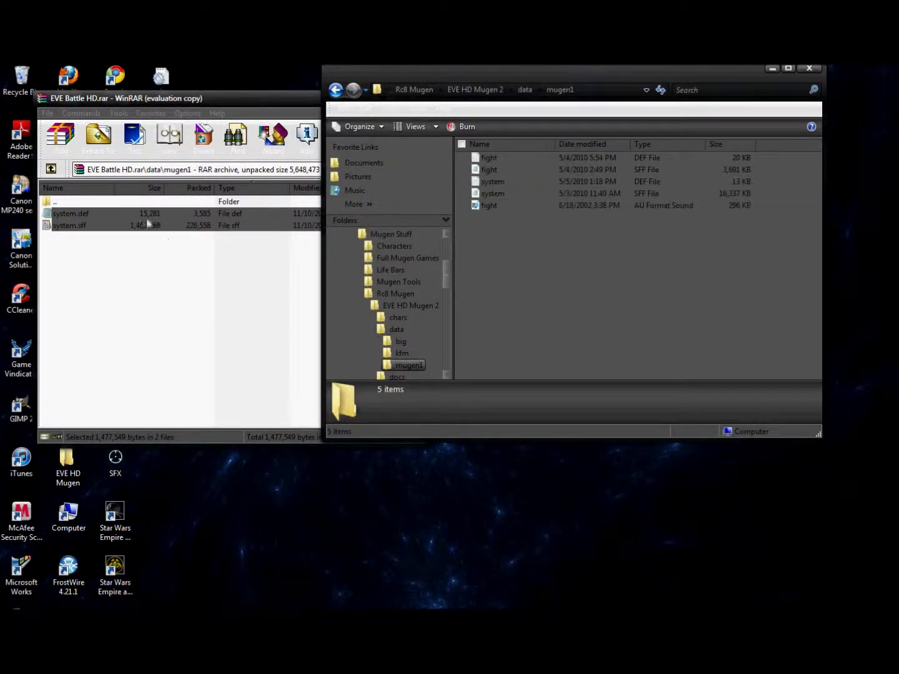
pyautogui.click(60, 220)
pyautogui.moveTo(60, 219); pyautogui.dragTo(545, 257)
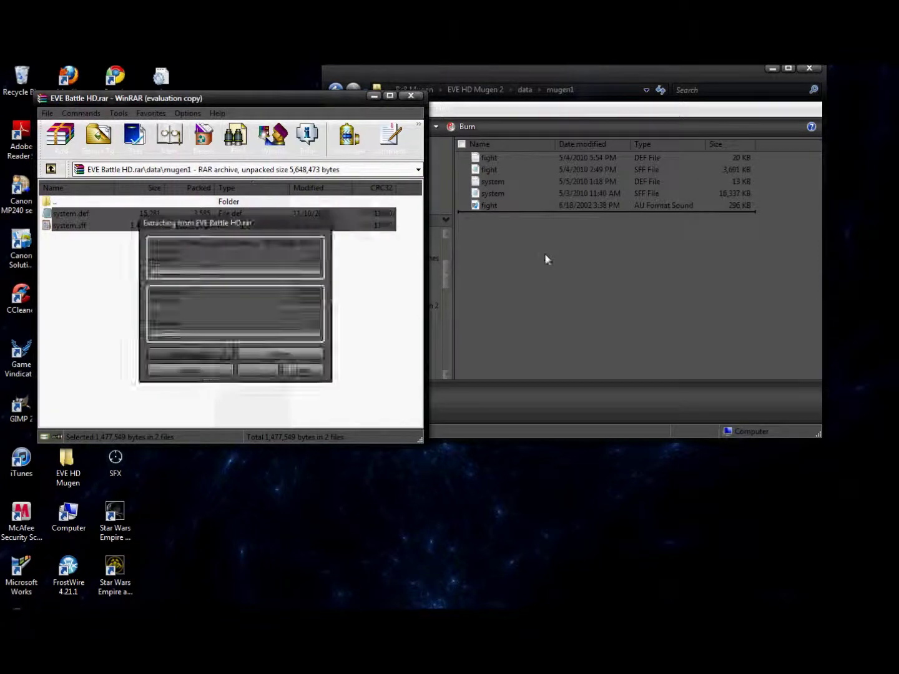
pyautogui.click(323, 484)
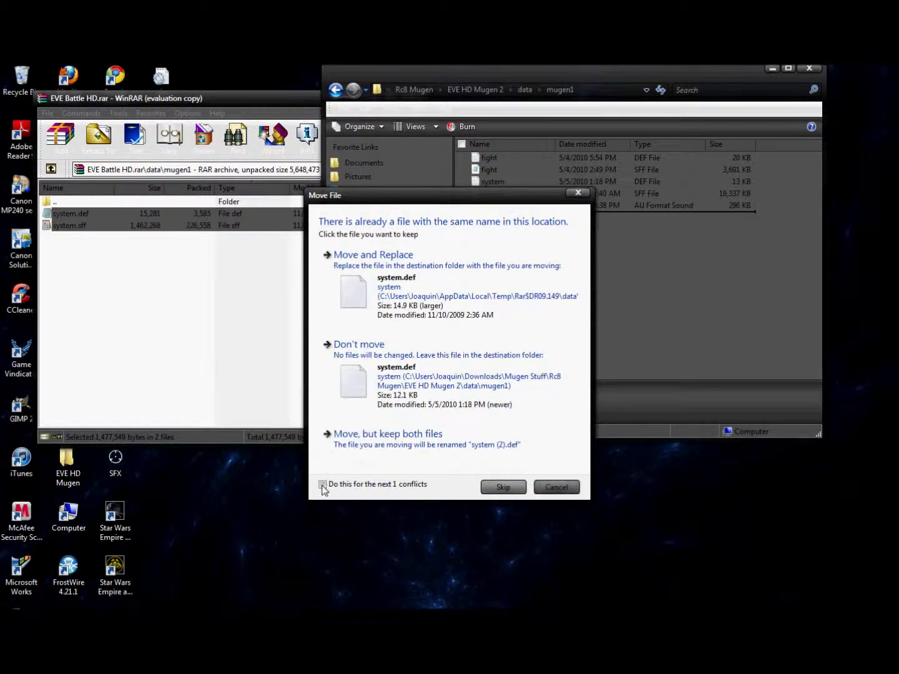
pyautogui.click(369, 301)
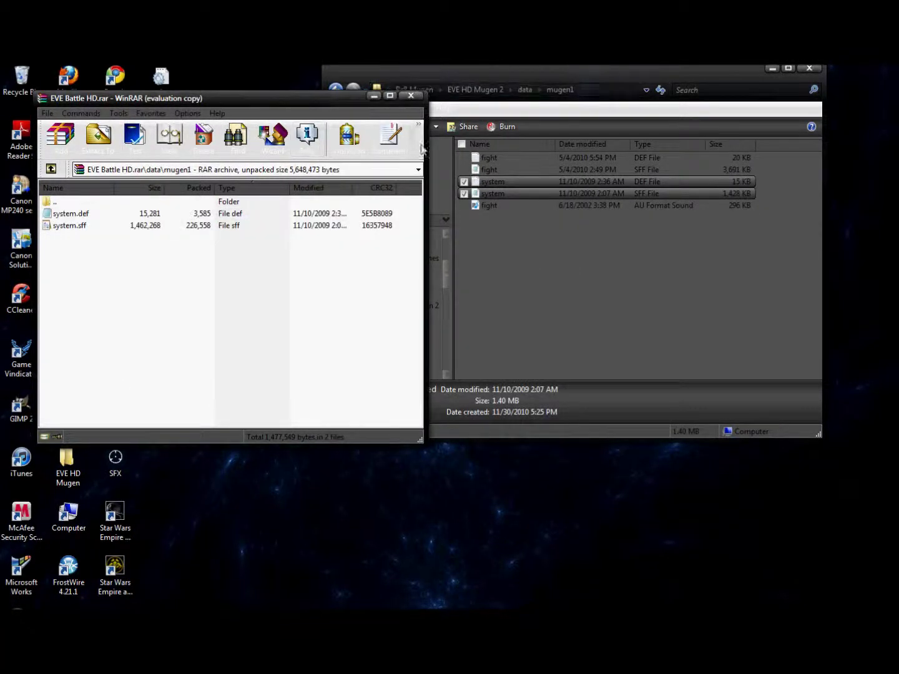
pyautogui.click(403, 101)
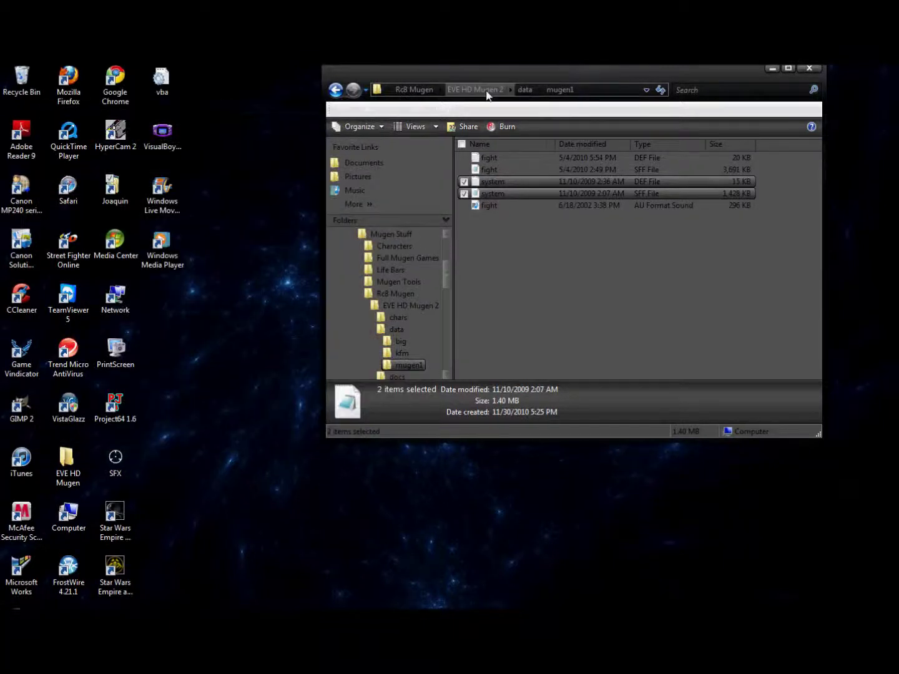
# Step: Launch mugen.exe, watch a random Kung Fu Man match with the new lifebars, then exit with Esc
pyautogui.click(478, 89)
pyautogui.doubleClick(509, 286)
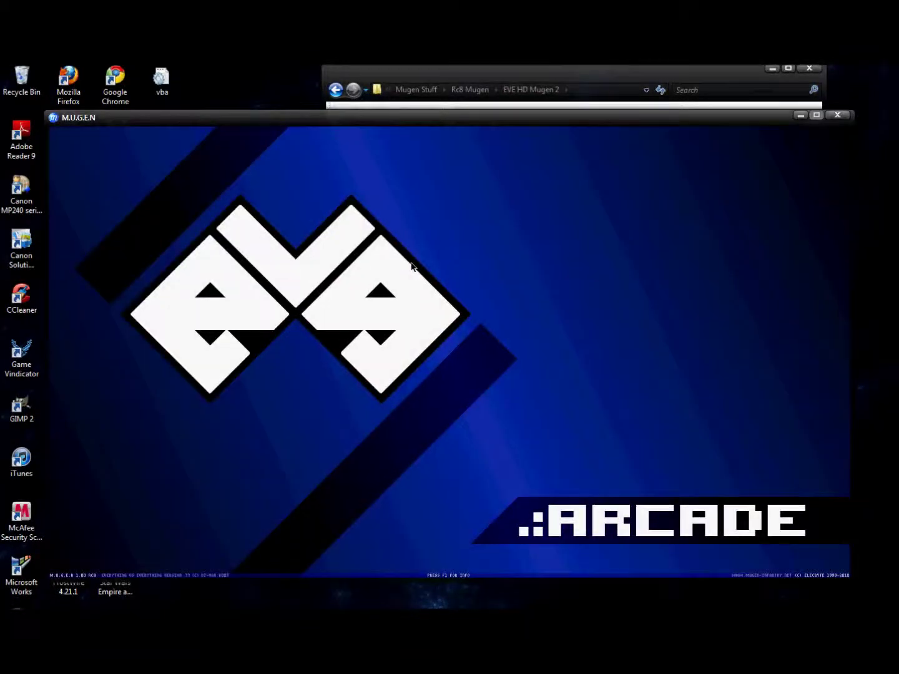
pyautogui.press('Up')
pyautogui.press('Up')
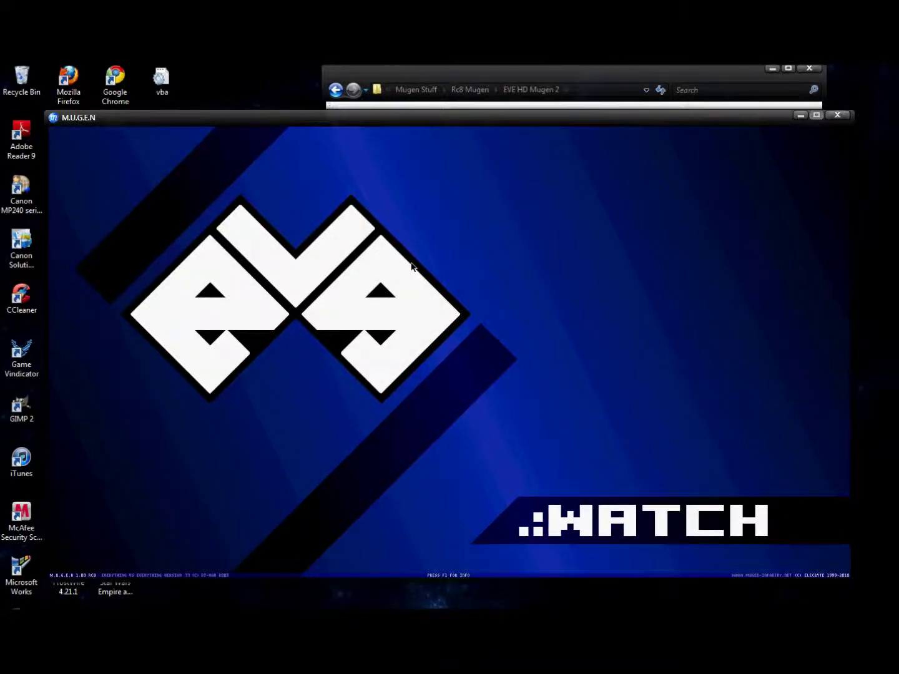
pyautogui.press('Return')
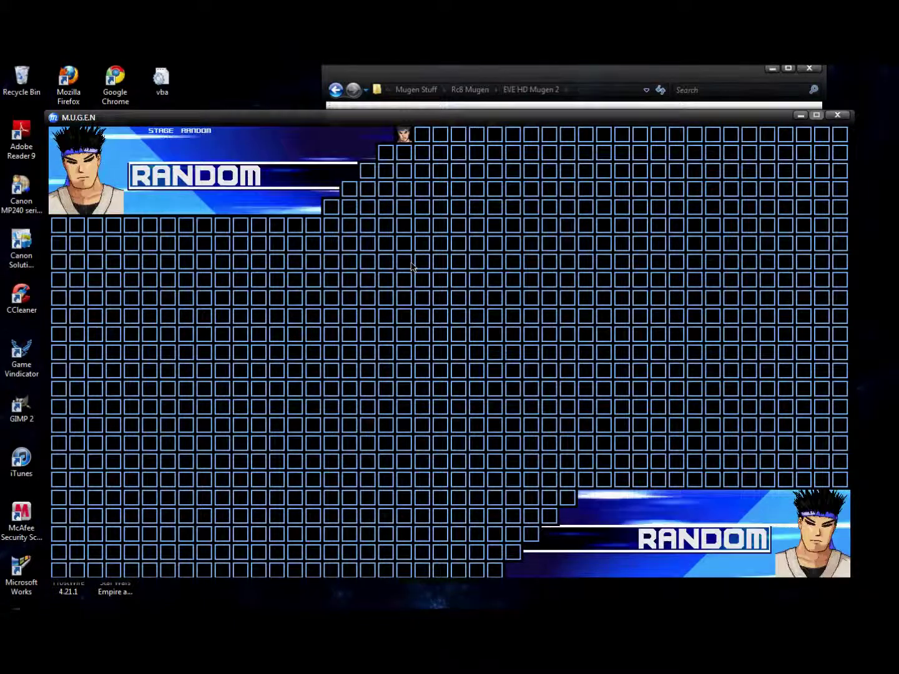
pyautogui.press('Return')
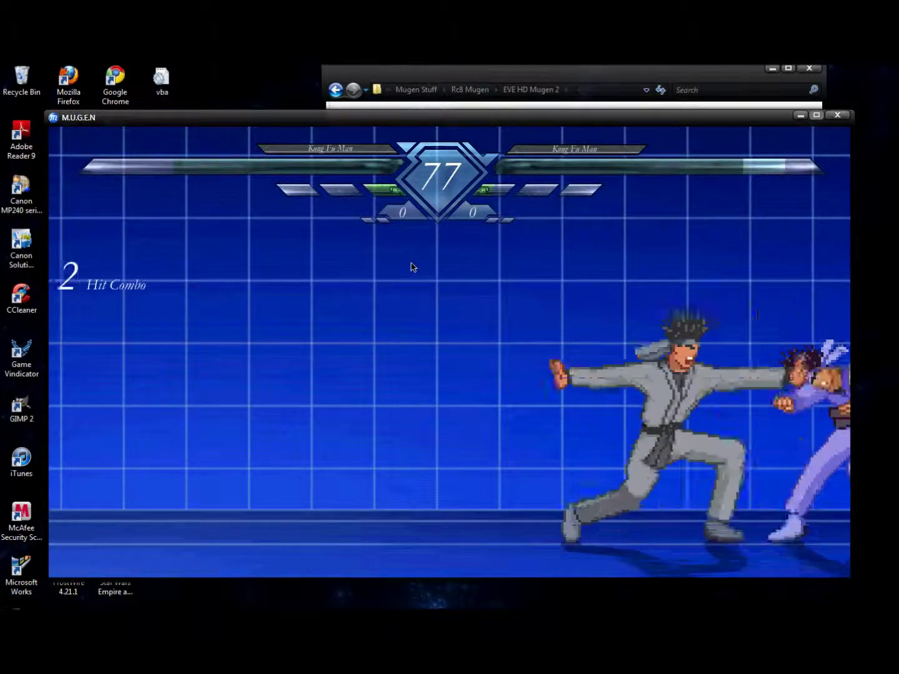
pyautogui.press('Escape')
pyautogui.press('Escape')
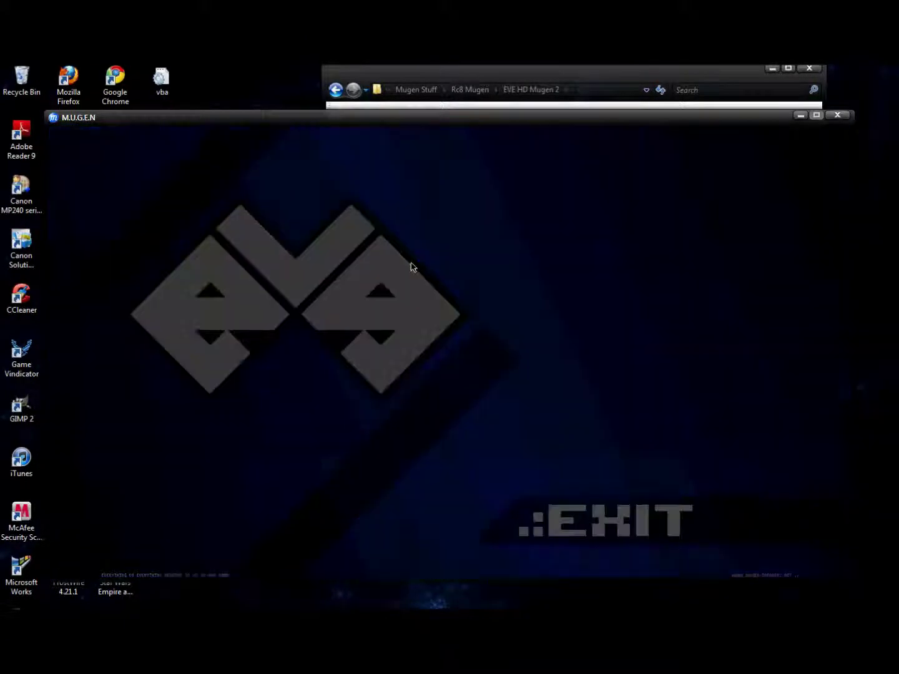
pyautogui.press('Escape')
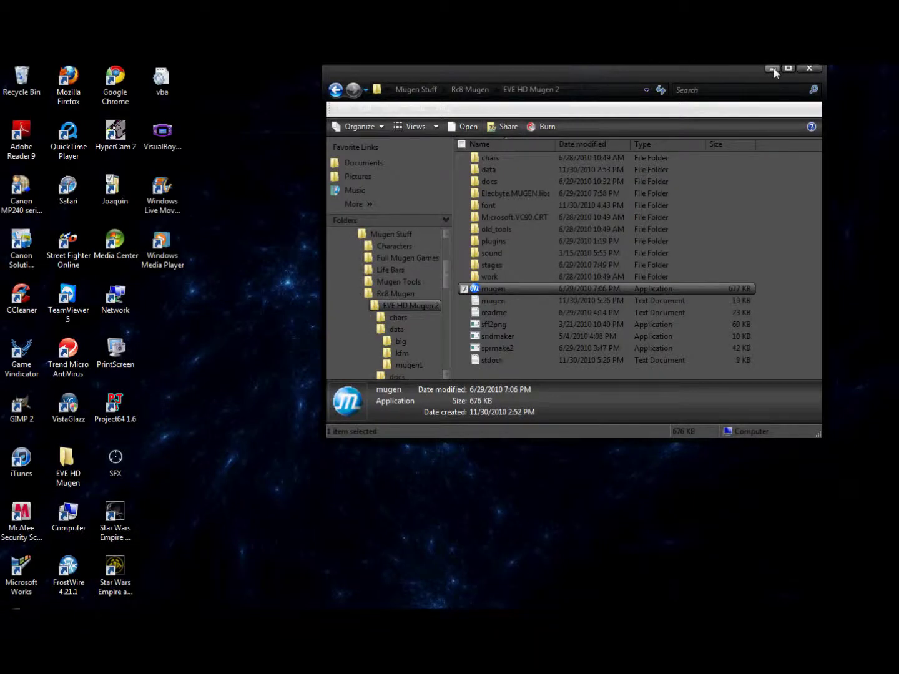
# Step: Minimize the EVE HD Mugen 2 Explorer window
pyautogui.click(773, 68)
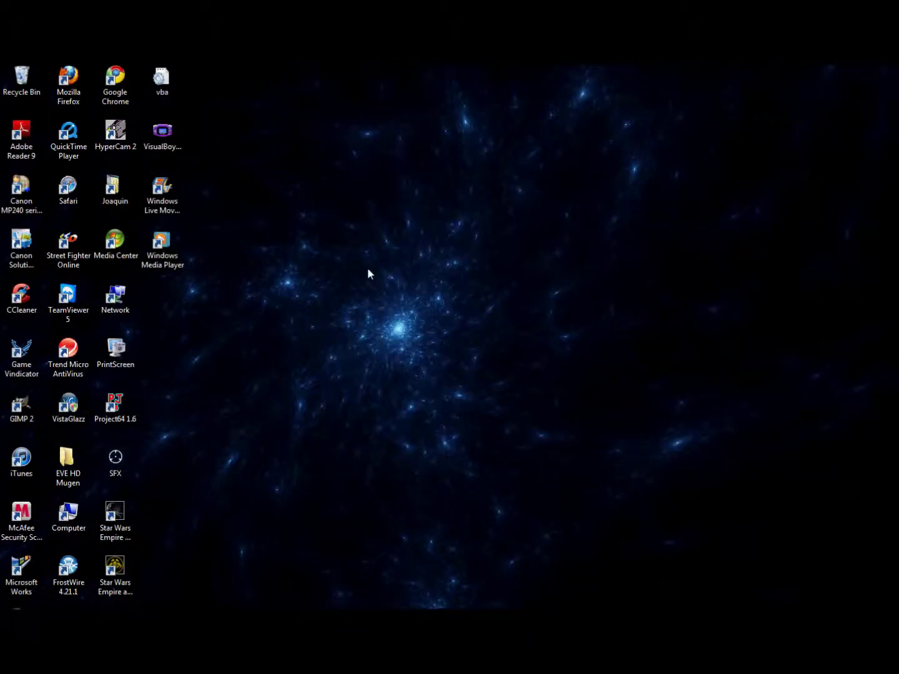